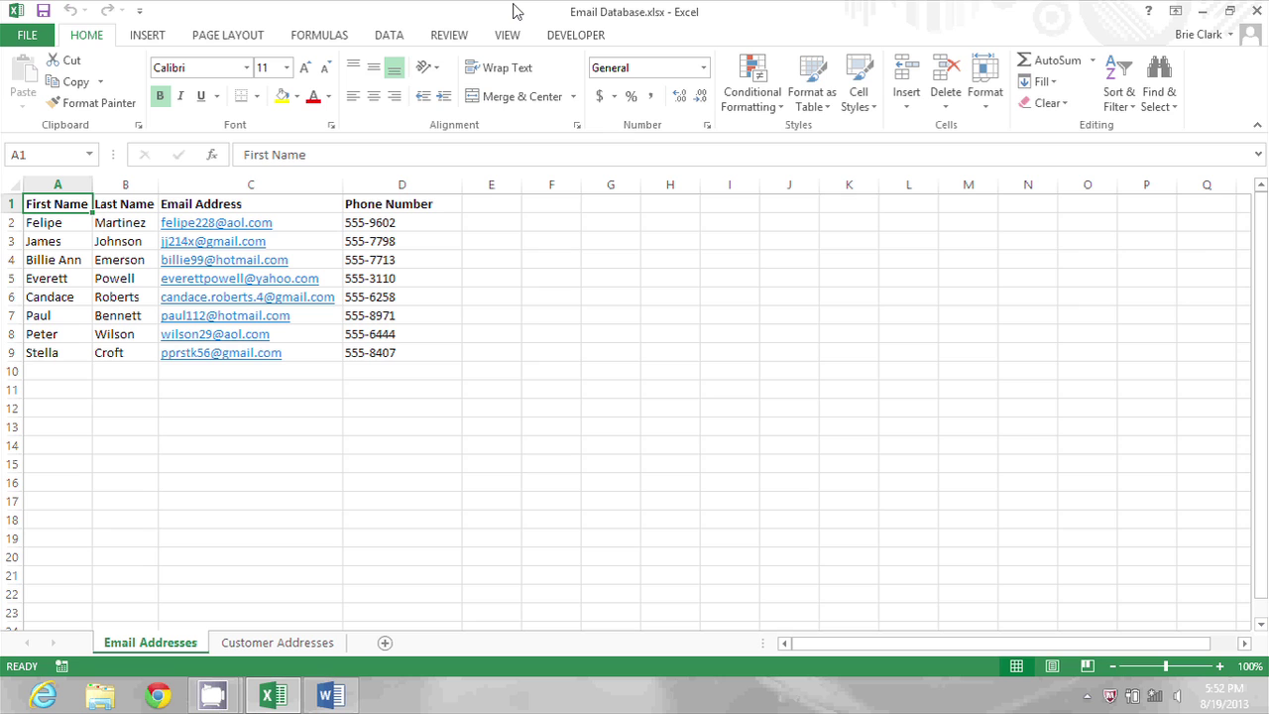
# Check the First Name and Last Name columns in Excel, then switch to blank Document1 in Word
pyautogui.click(54, 182)
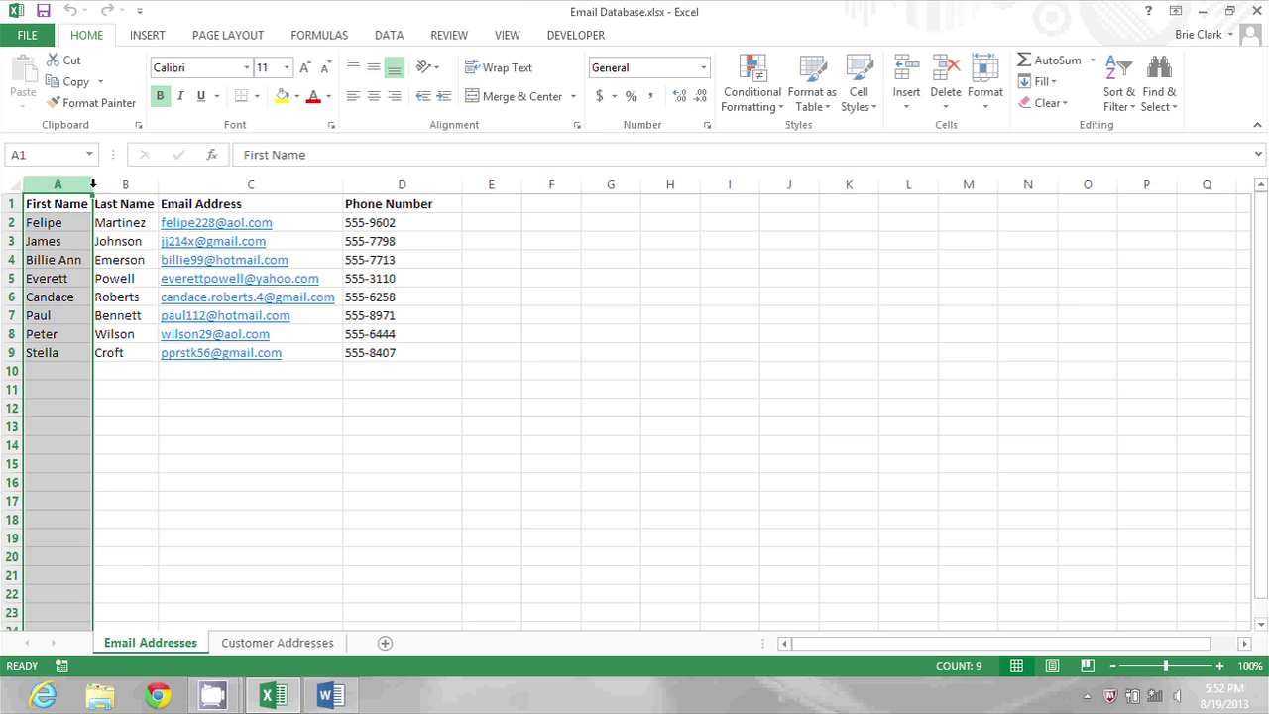
pyautogui.click(125, 182)
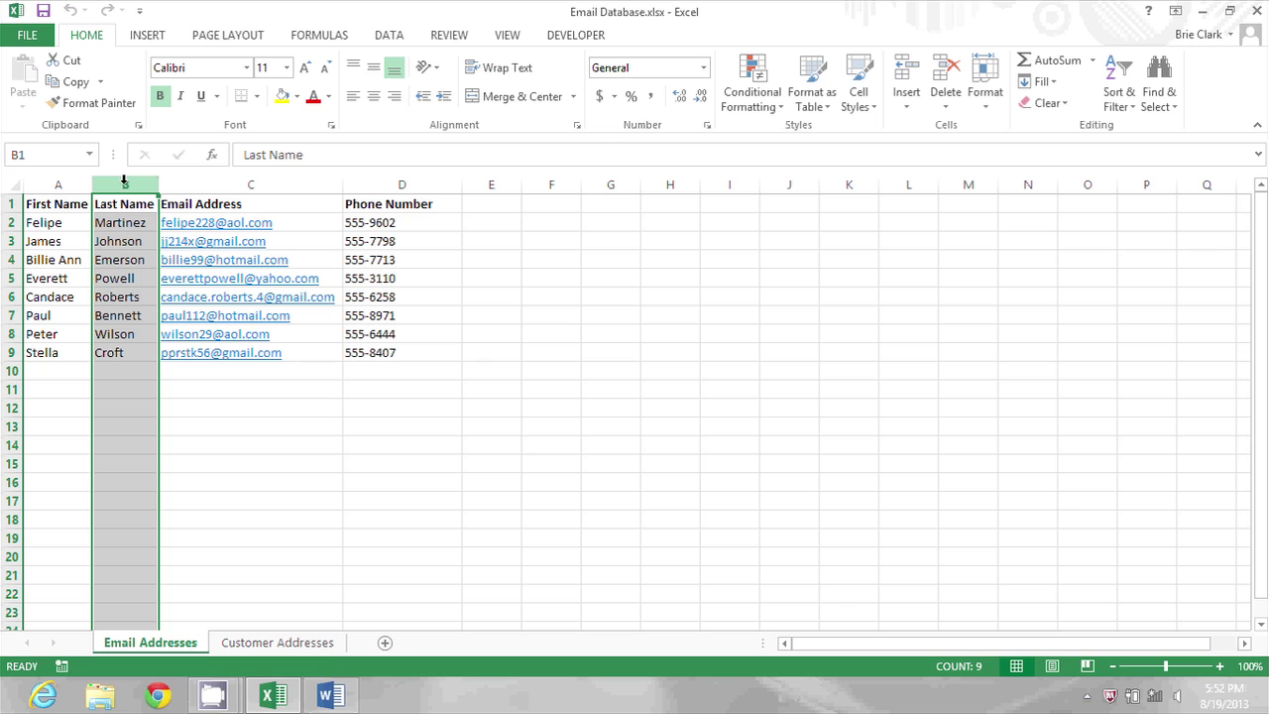
pyautogui.click(56, 204)
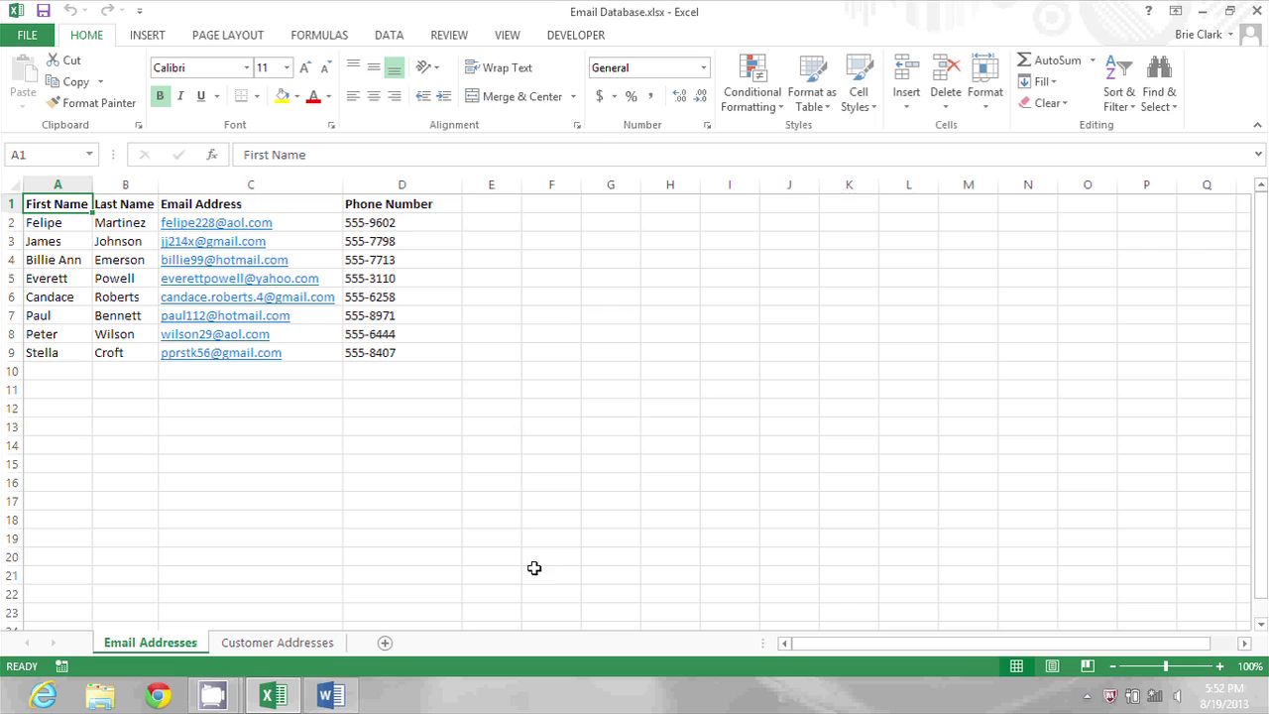
pyautogui.click(328, 699)
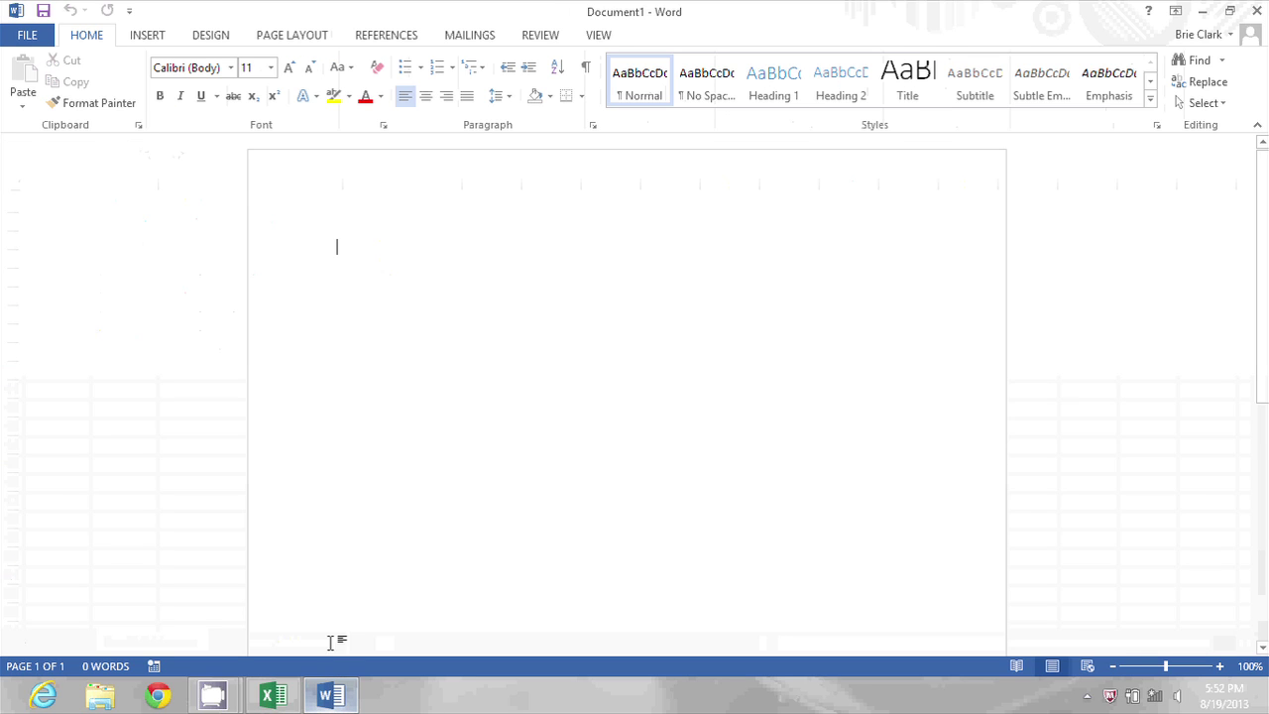
# Run the Step-by-Step Mail Merge Wizard for Labels and advance to step 2, Starting document
pyautogui.click(458, 40)
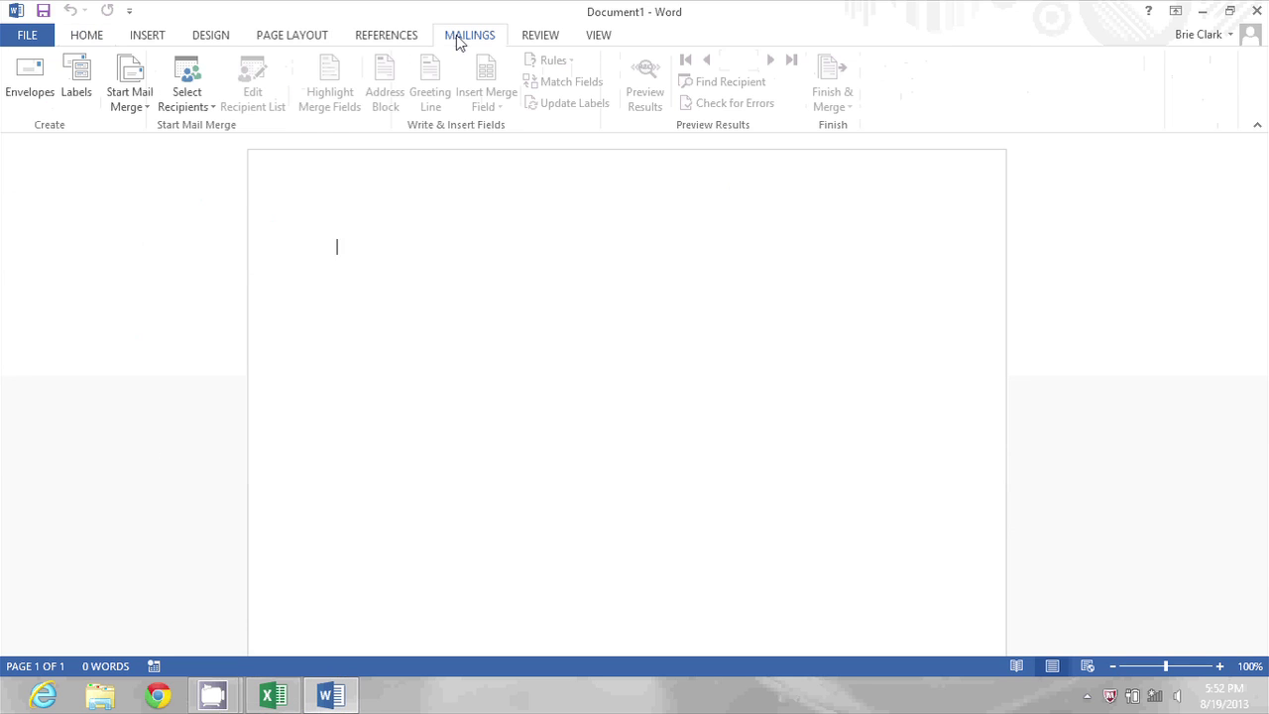
pyautogui.click(135, 109)
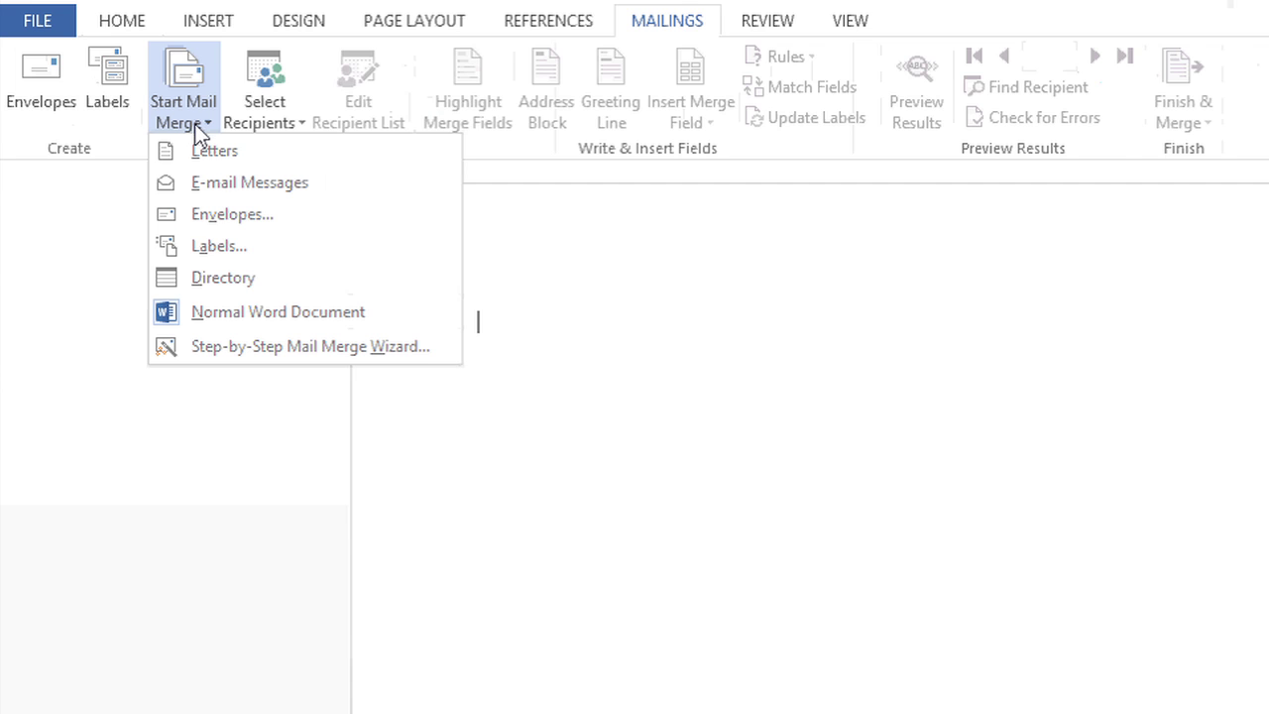
pyautogui.click(235, 352)
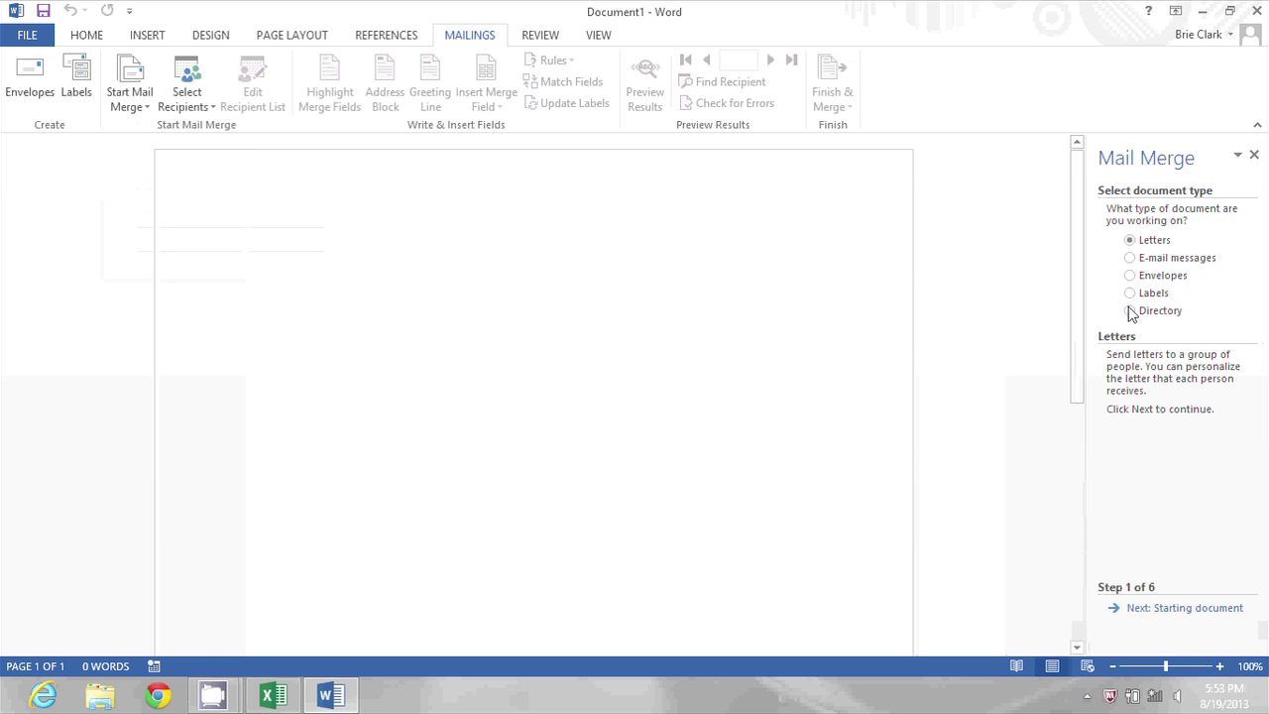
pyautogui.click(1131, 294)
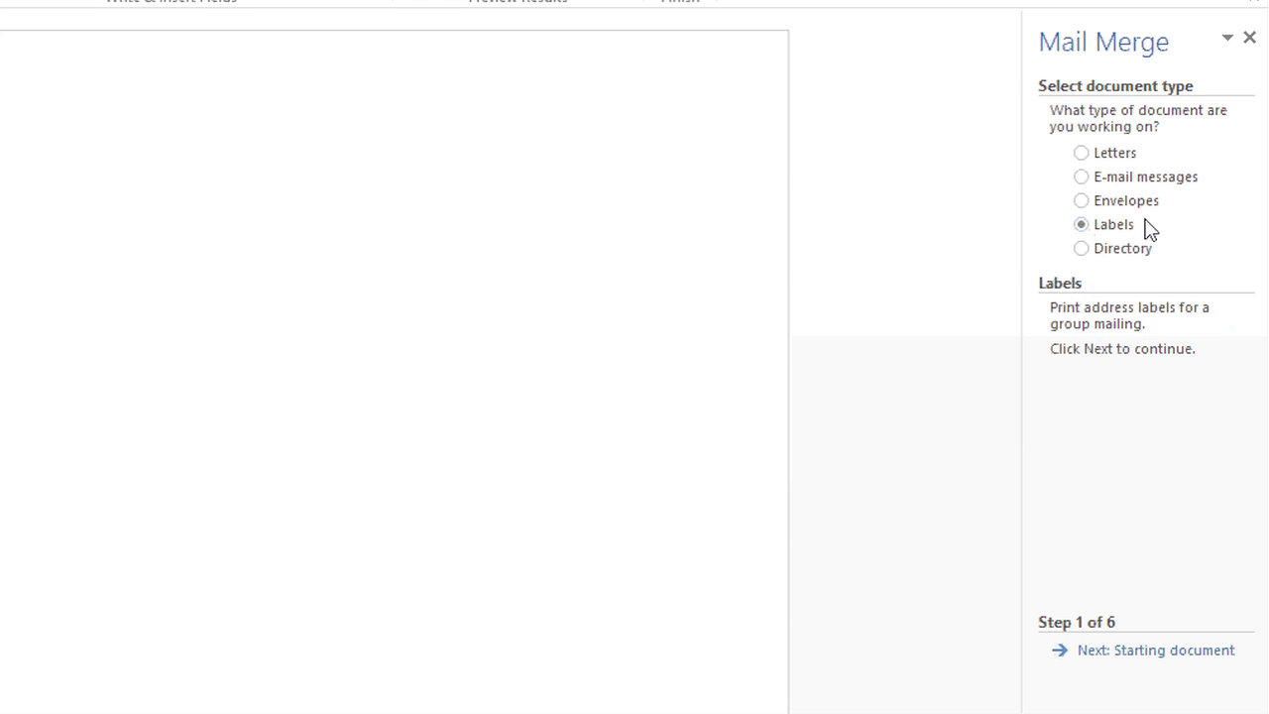
pyautogui.click(1170, 656)
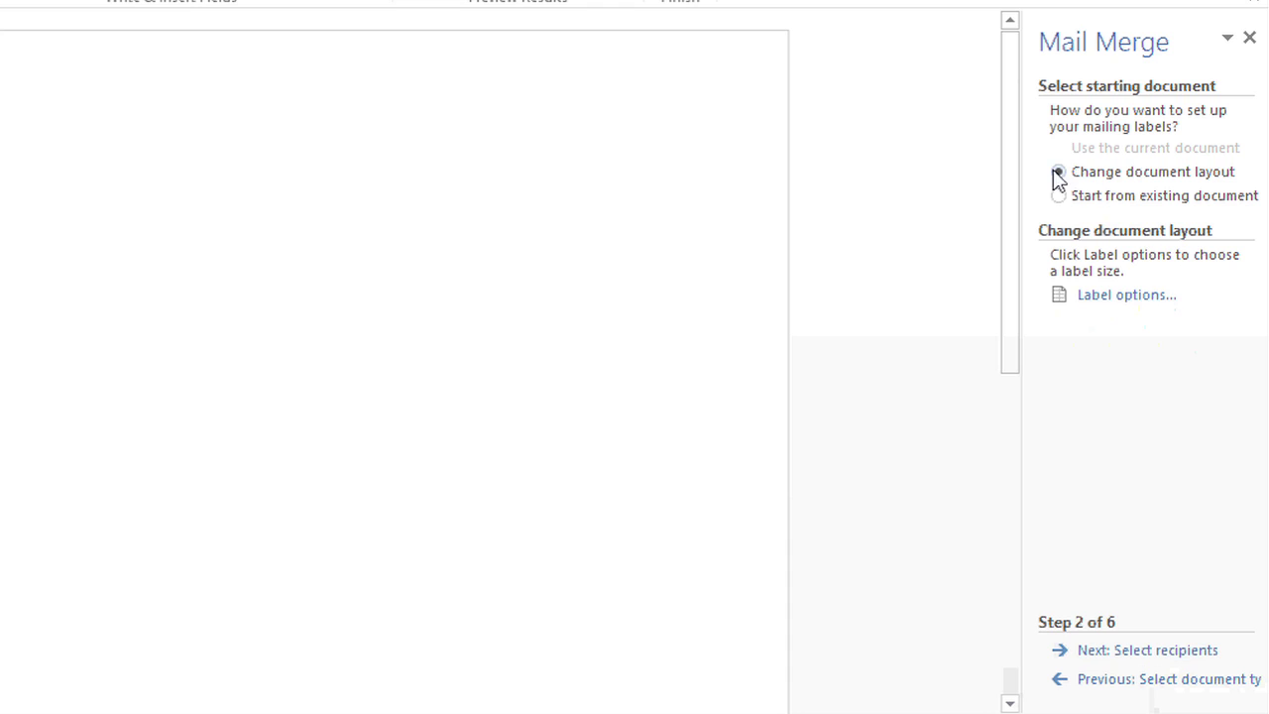
pyautogui.click(1130, 295)
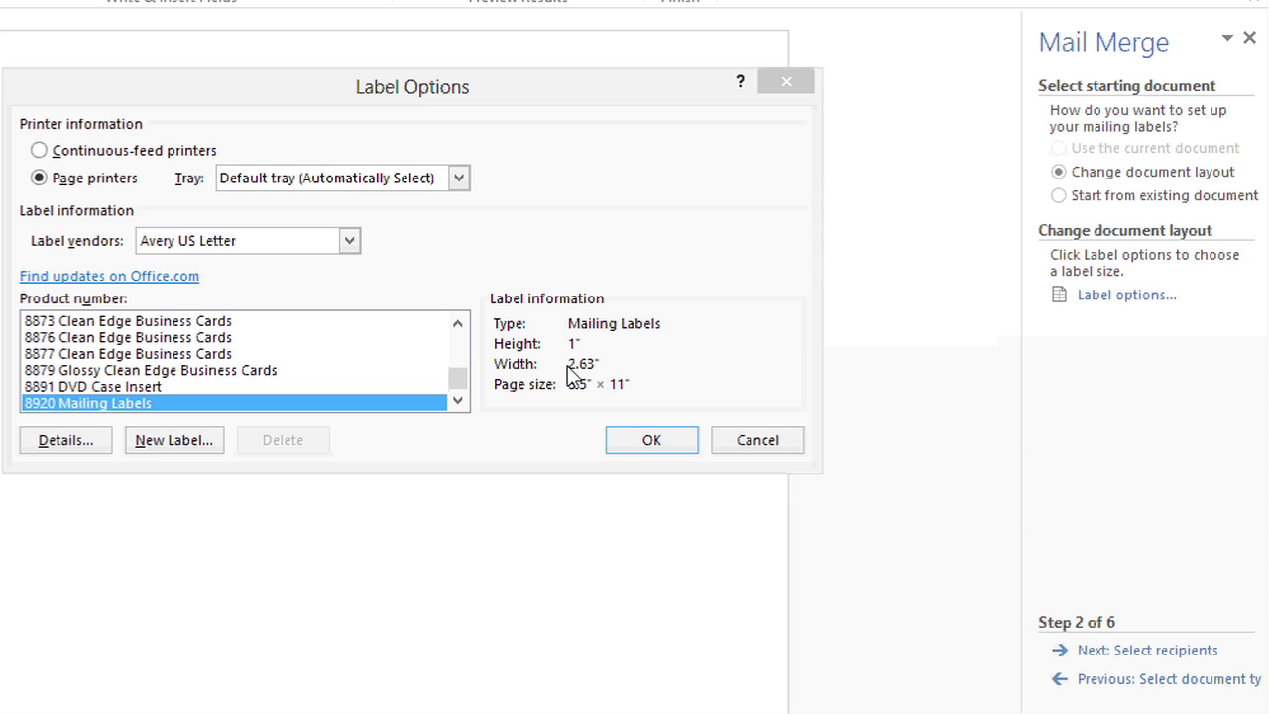
# Apply the Avery US Letter 8920 Mailing Labels layout and advance to selecting recipients
pyautogui.click(635, 444)
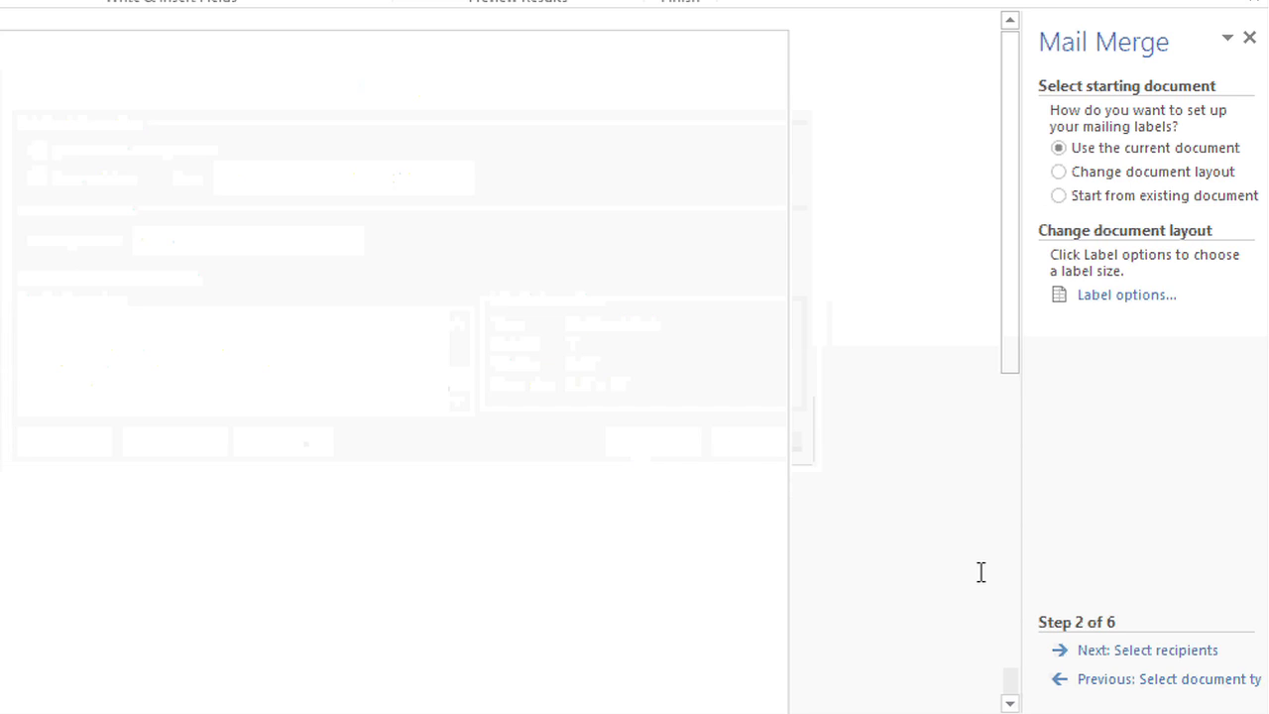
pyautogui.click(1179, 652)
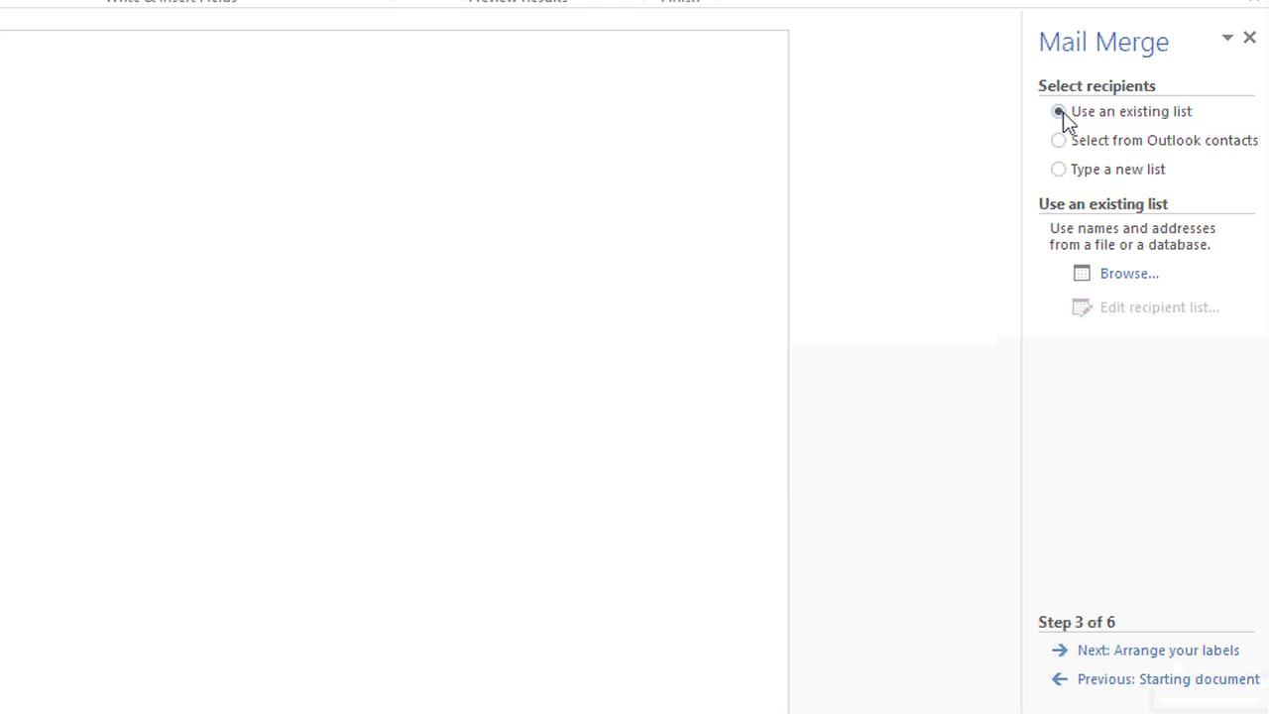
# Browse to Documents > Demand Media and open Email Database as the recipient list
pyautogui.click(1121, 275)
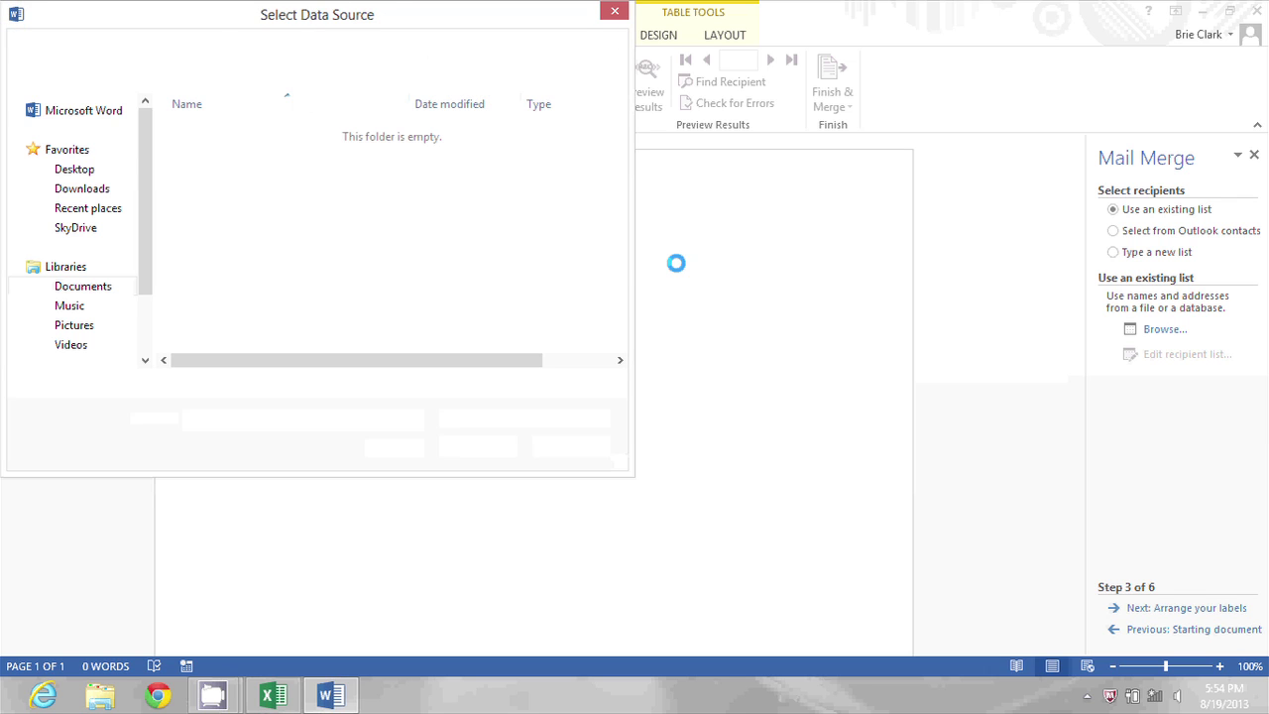
pyautogui.click(83, 286)
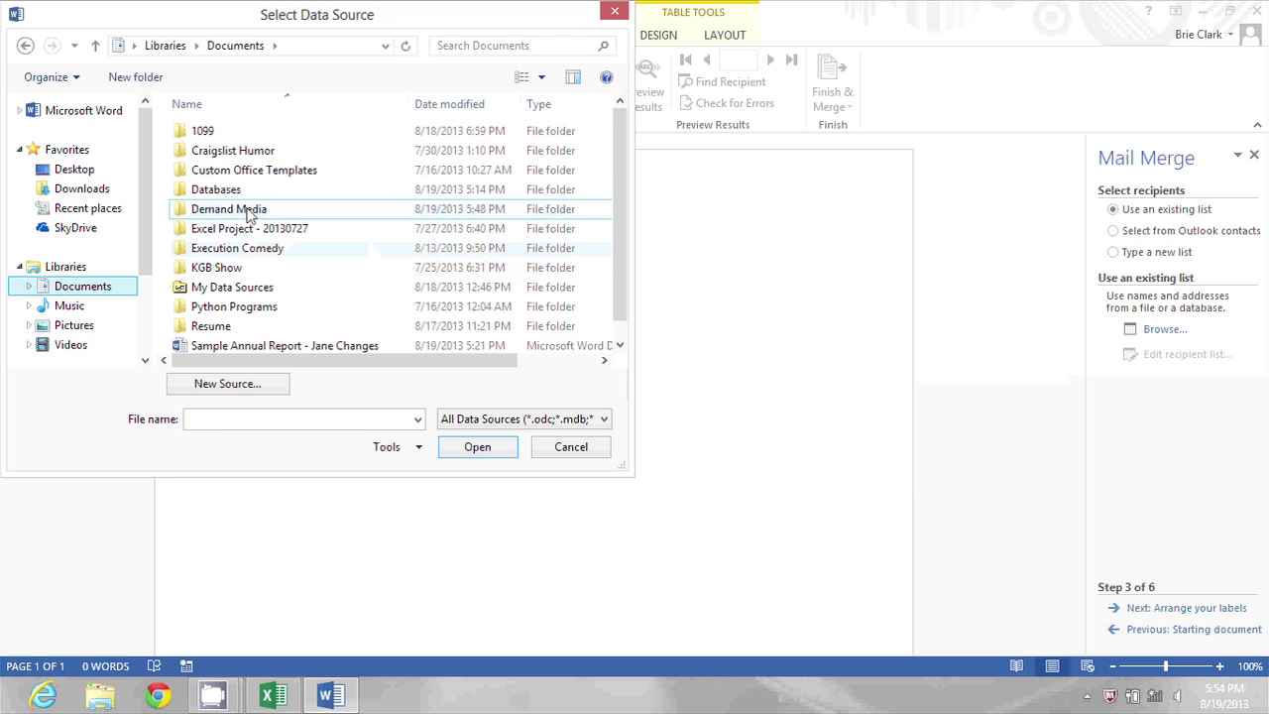
pyautogui.doubleClick(247, 212)
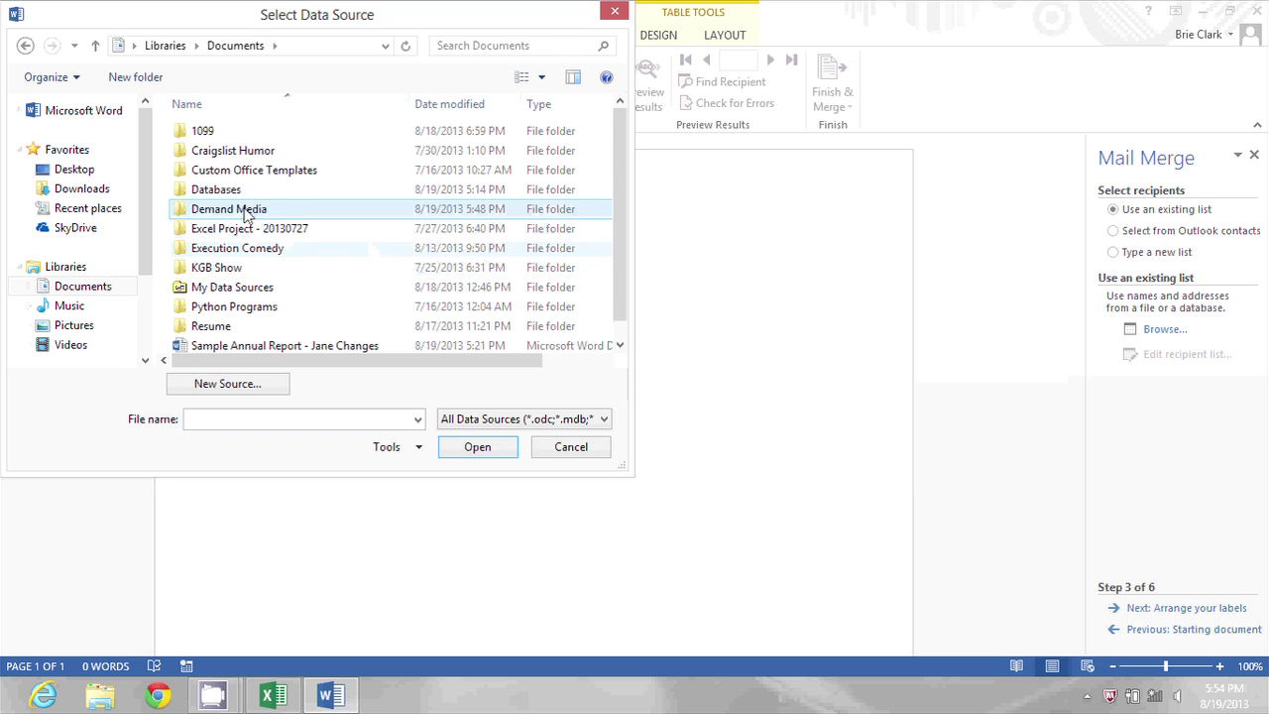
pyautogui.click(236, 194)
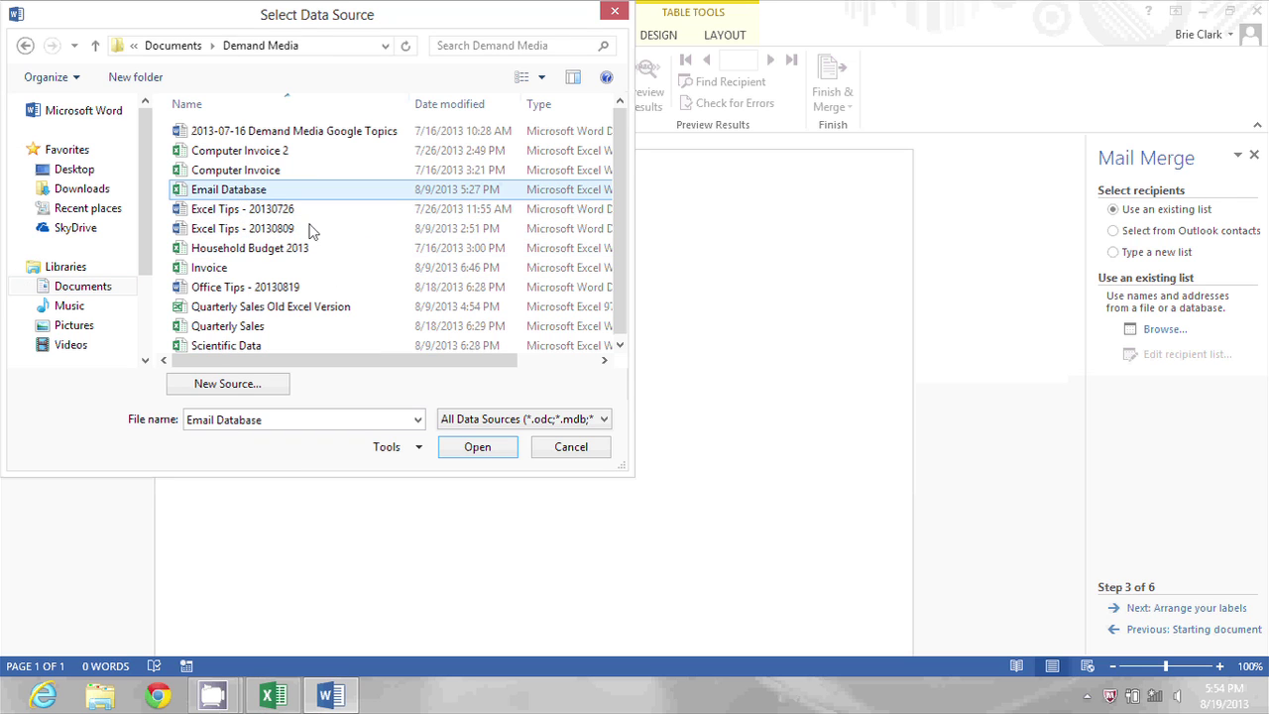
pyautogui.click(462, 451)
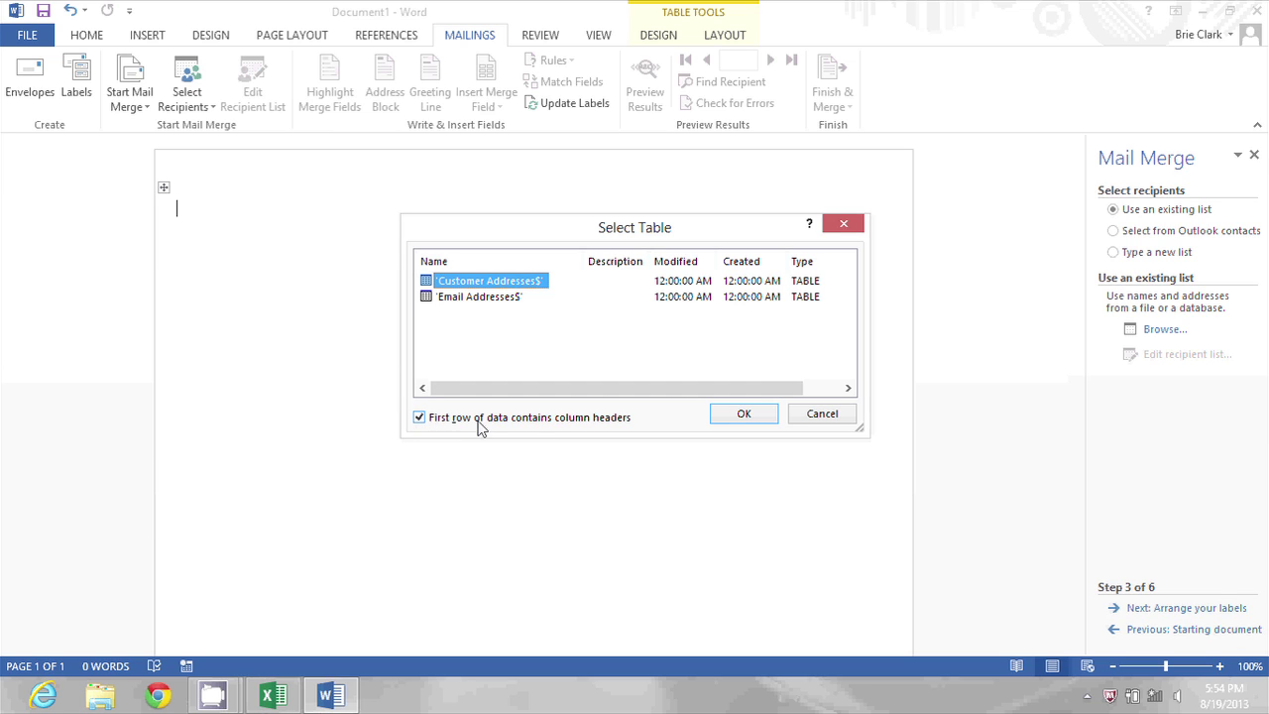
# Use the Customer Addresses$ sheet and accept all eight recipients
pyautogui.click(745, 417)
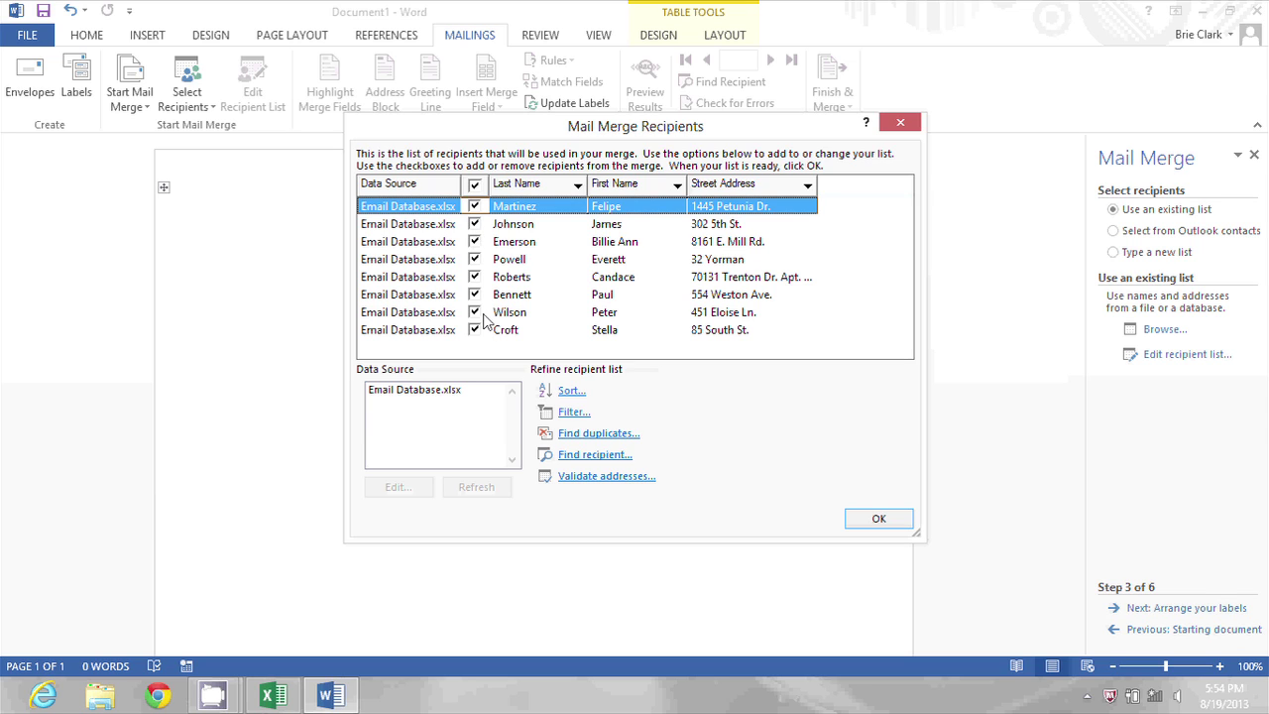
pyautogui.click(869, 525)
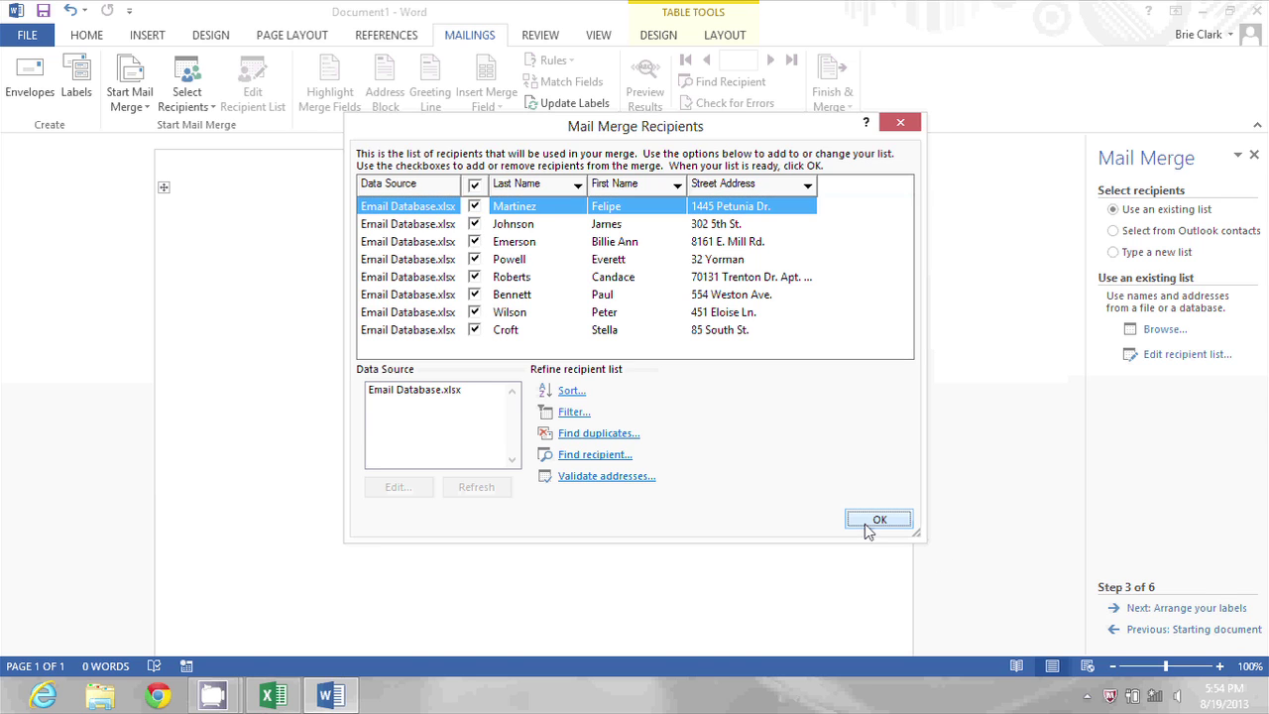
# Insert an address block without postal address, names only, into the first label
pyautogui.click(1199, 615)
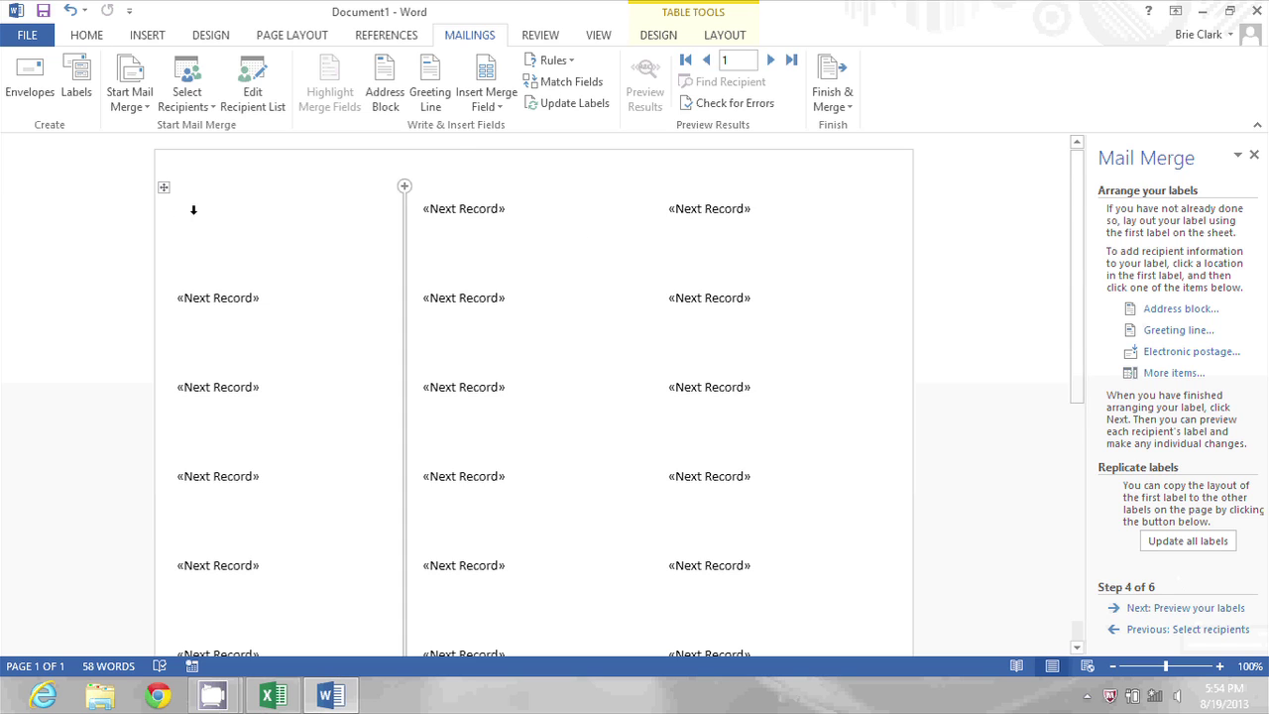
pyautogui.click(1194, 310)
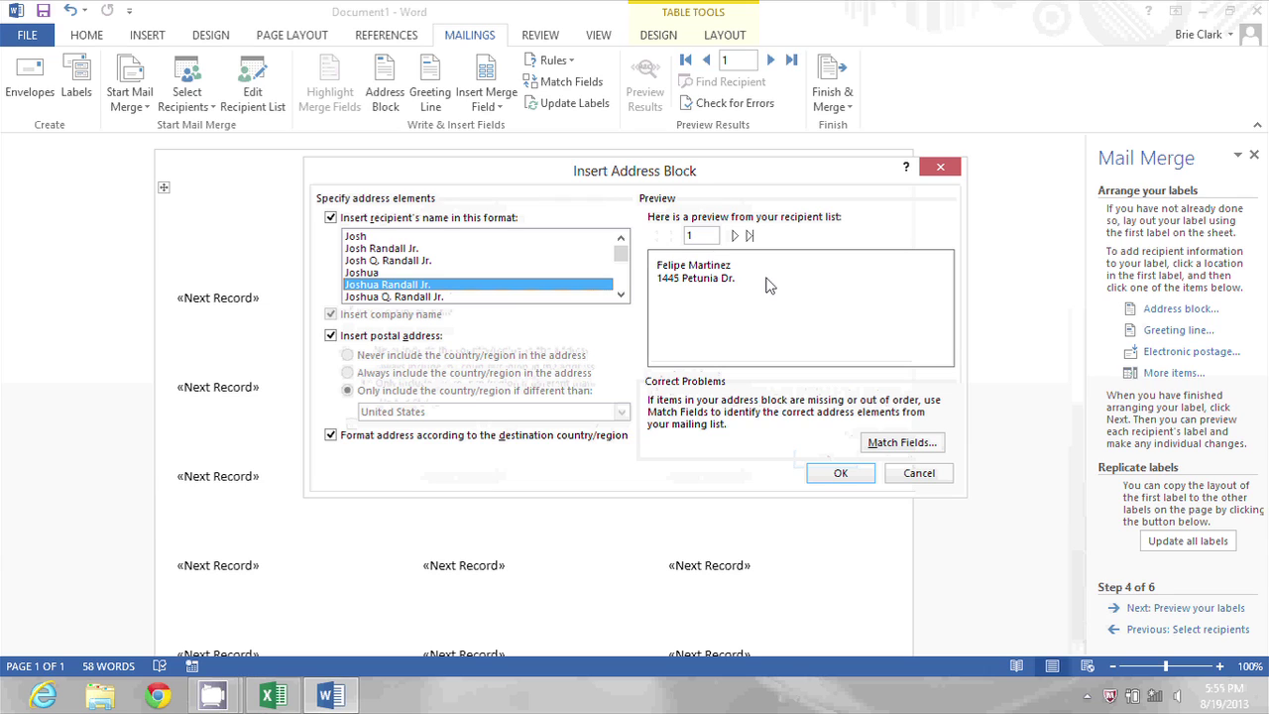
pyautogui.click(331, 337)
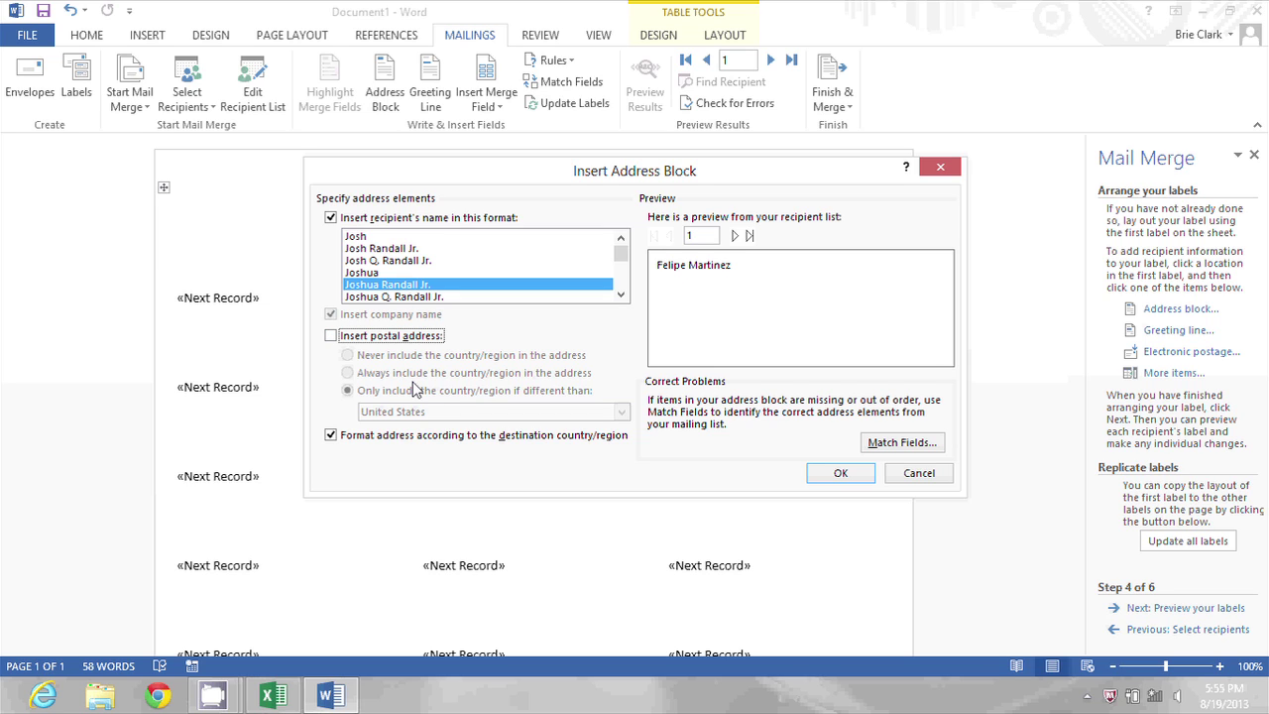
pyautogui.click(839, 474)
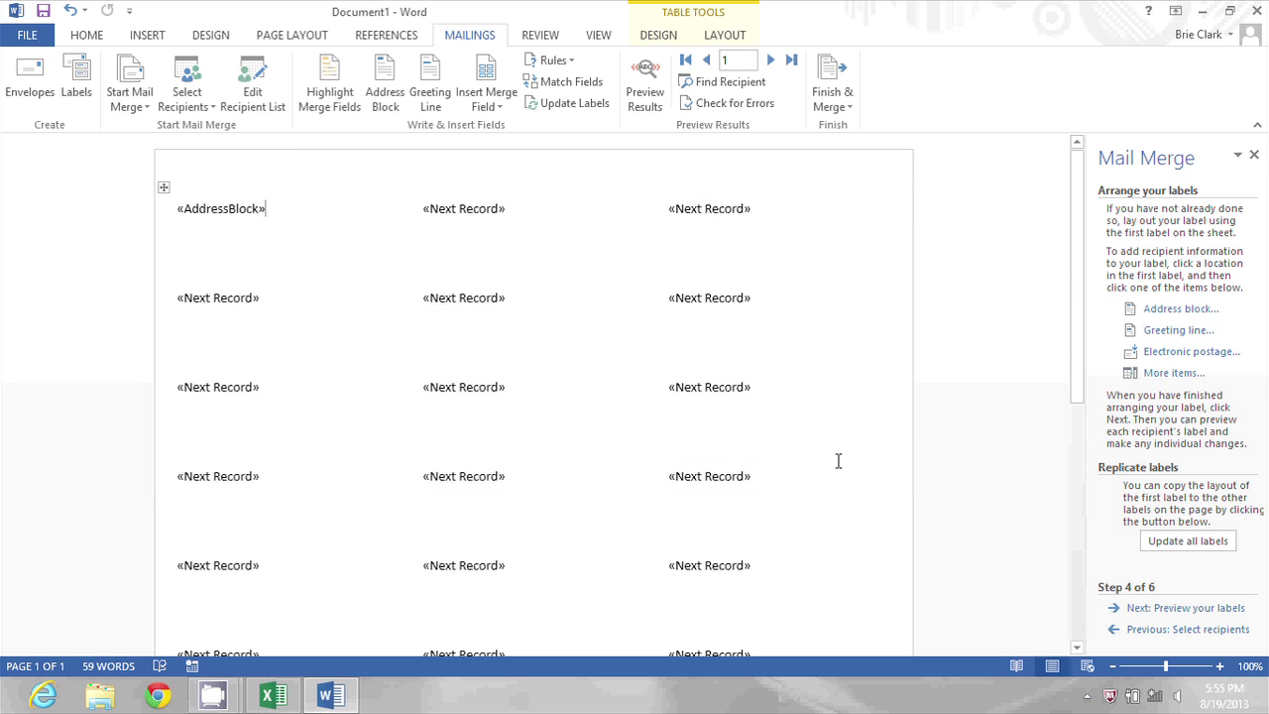
# Update all labels with the first label's layout, then dismiss the McAfee popup
pyautogui.click(1215, 616)
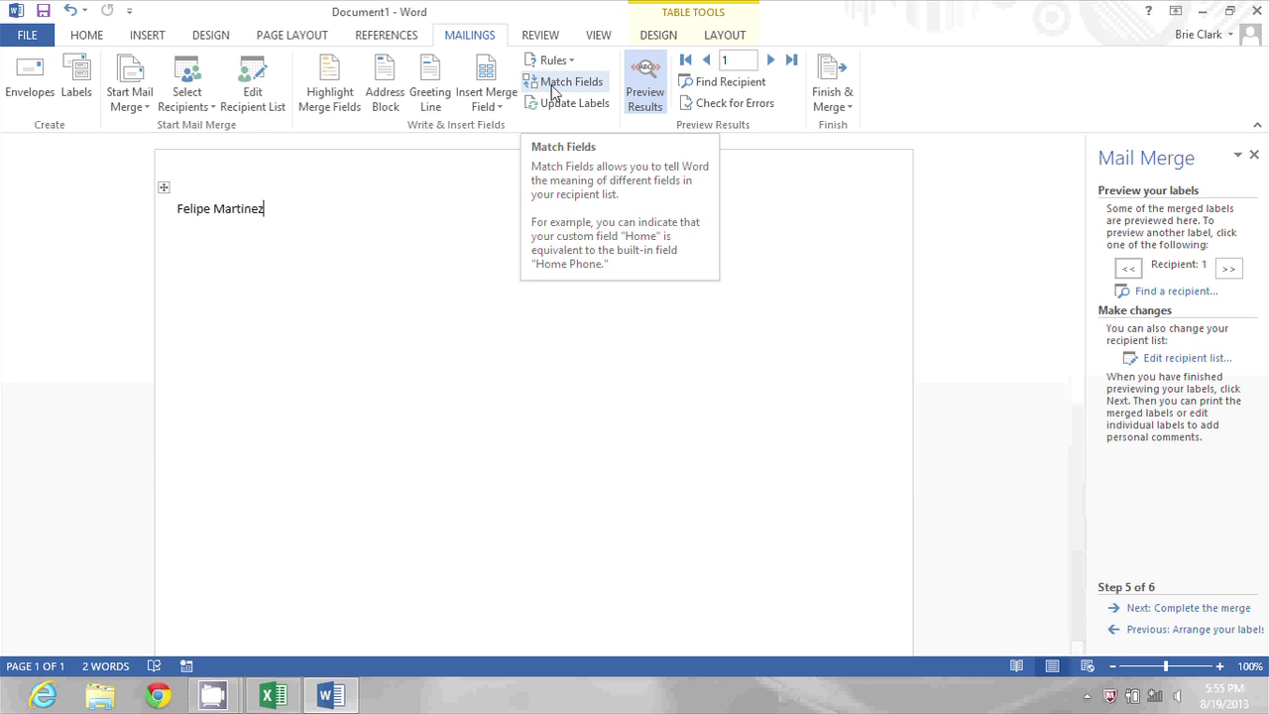
pyautogui.click(1195, 630)
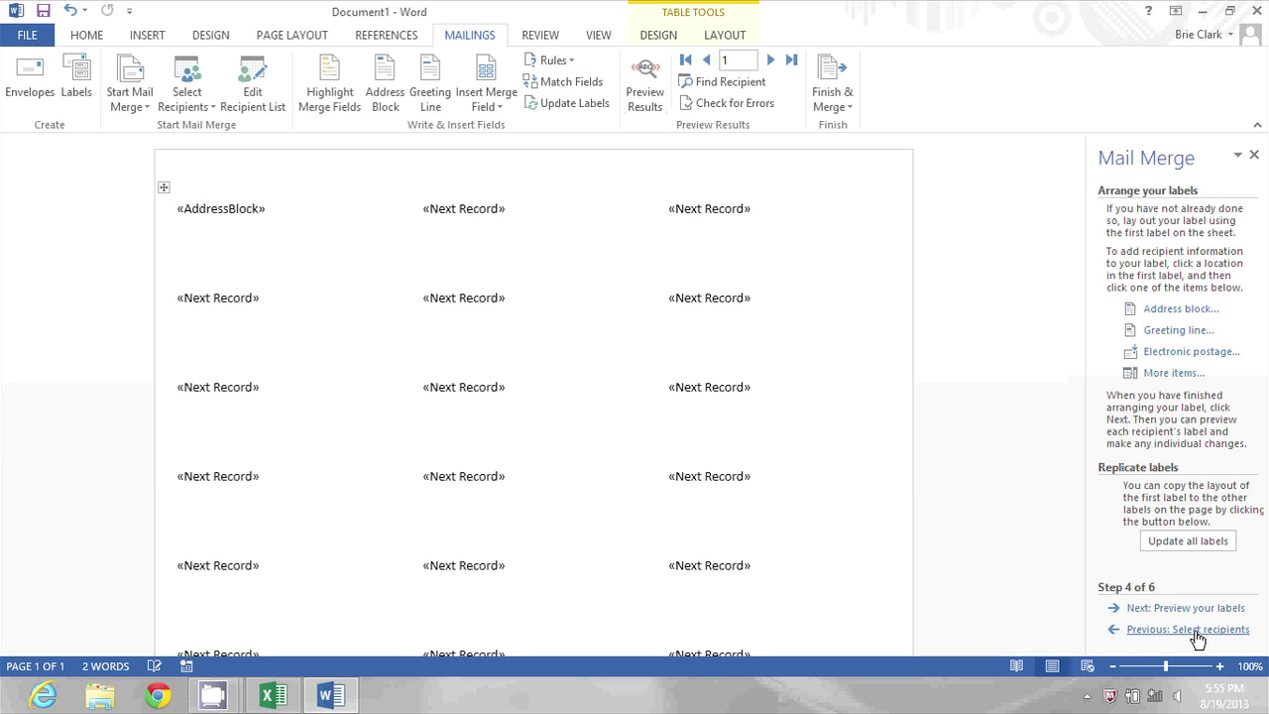
pyautogui.click(1192, 552)
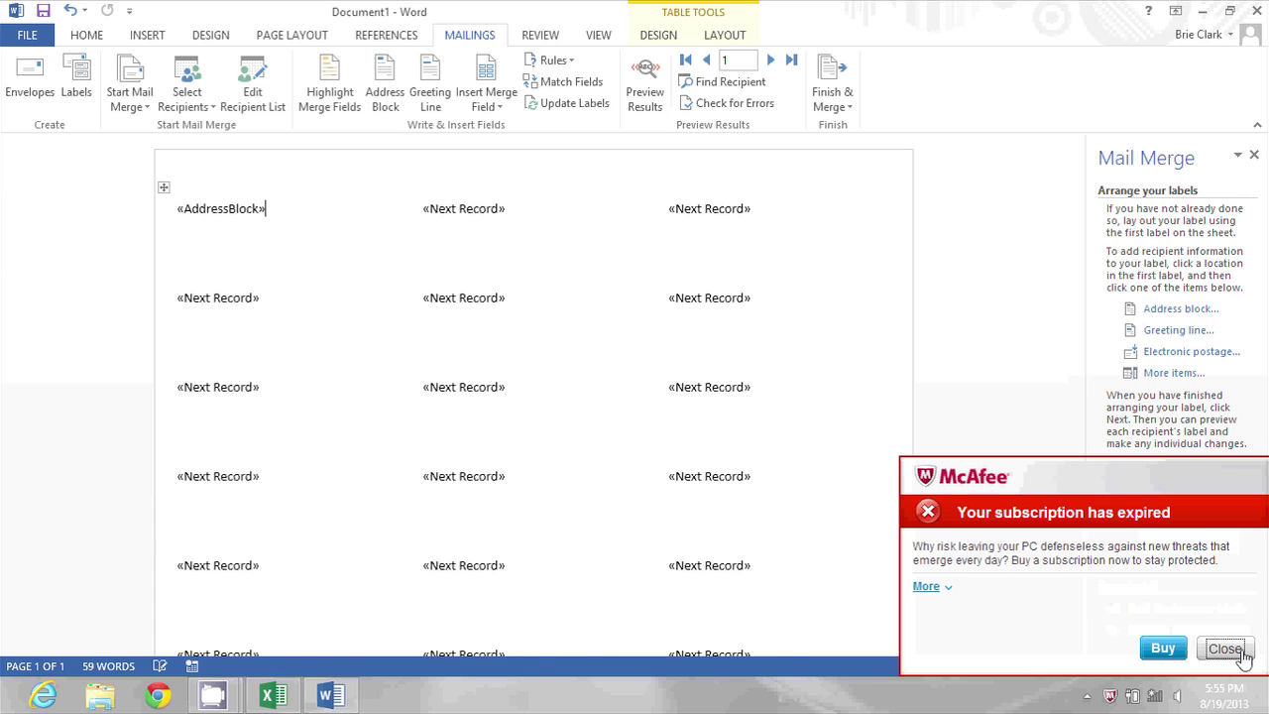
pyautogui.click(1239, 650)
# Preview the labels, then complete the merge, sending All records to a new editable document
pyautogui.click(1194, 548)
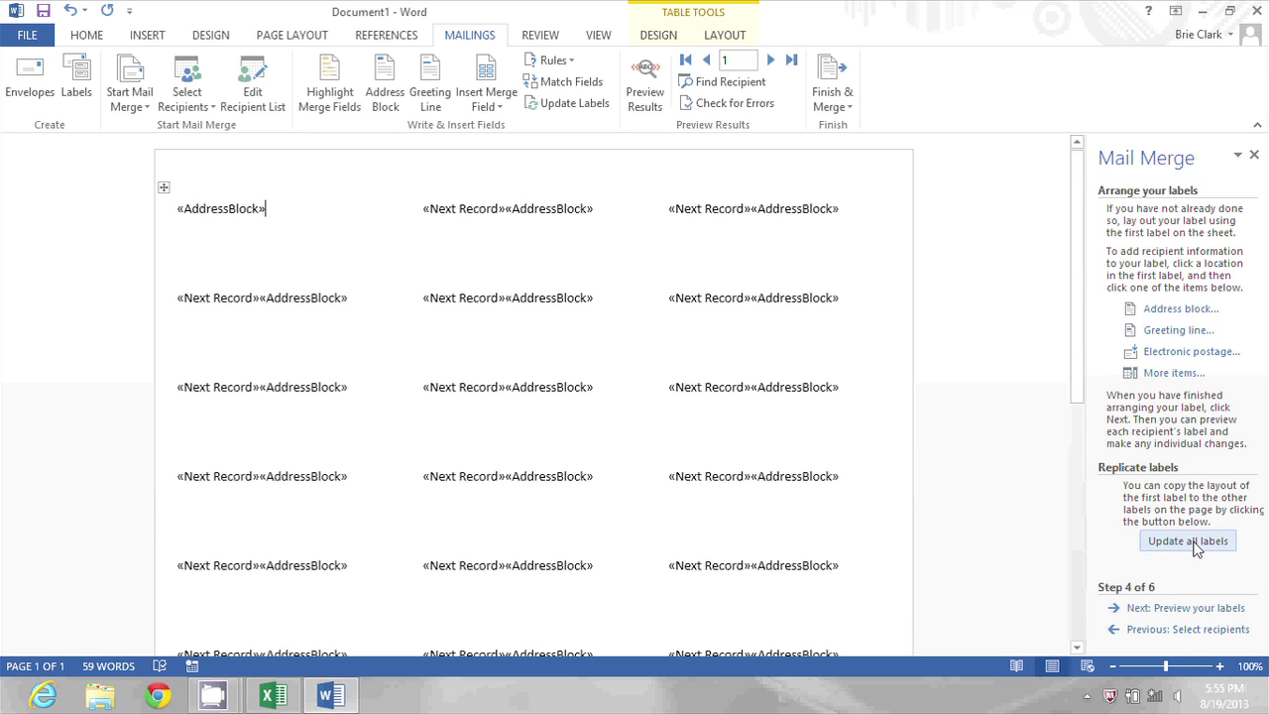
pyautogui.click(1204, 611)
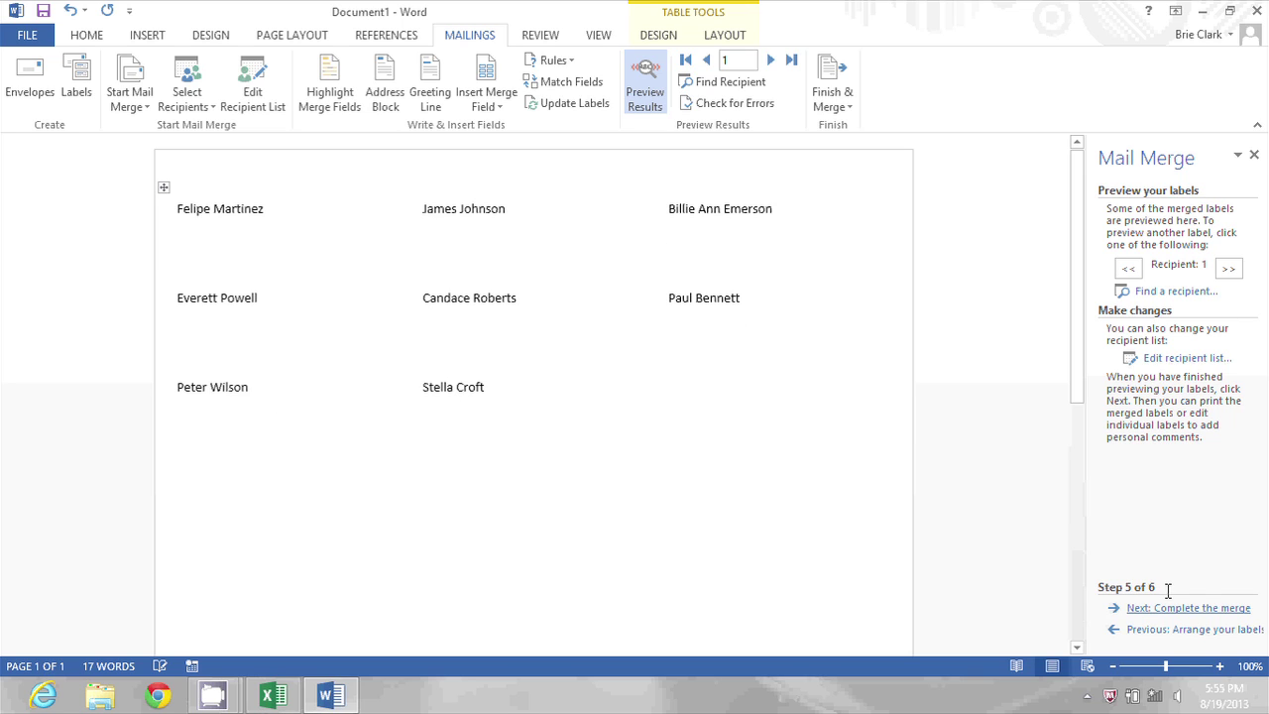
pyautogui.click(1203, 608)
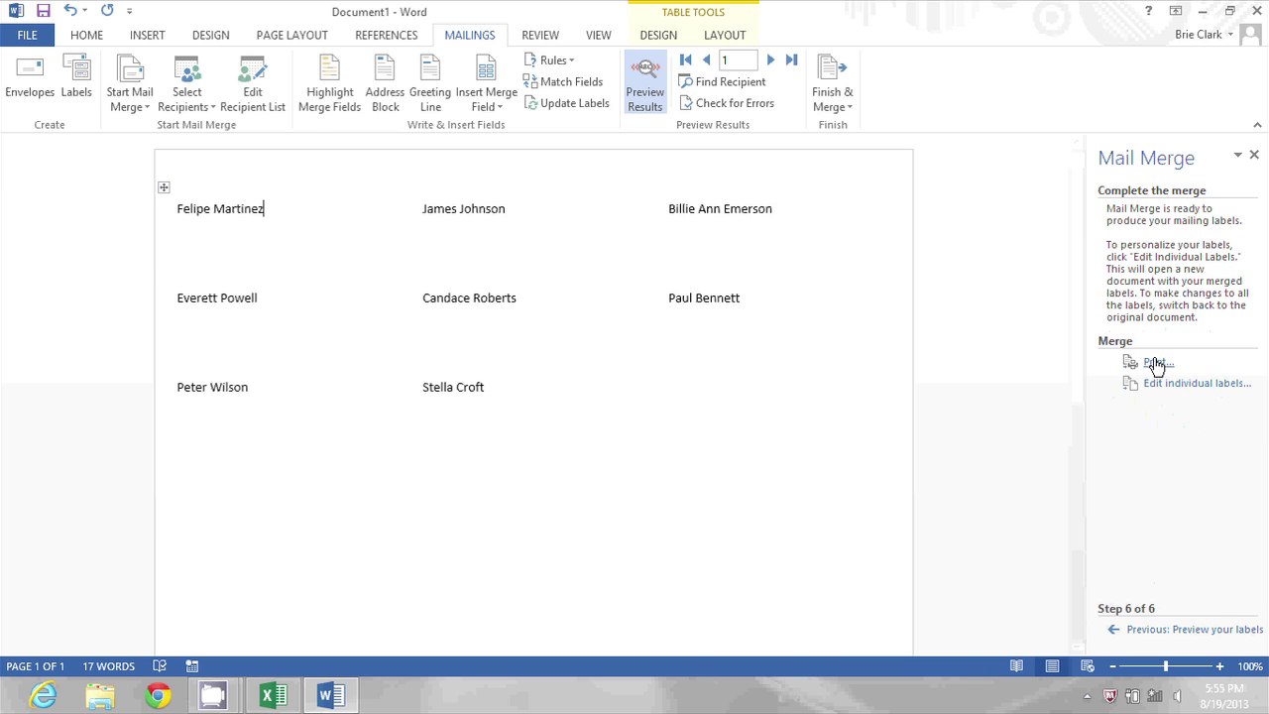
pyautogui.click(1219, 386)
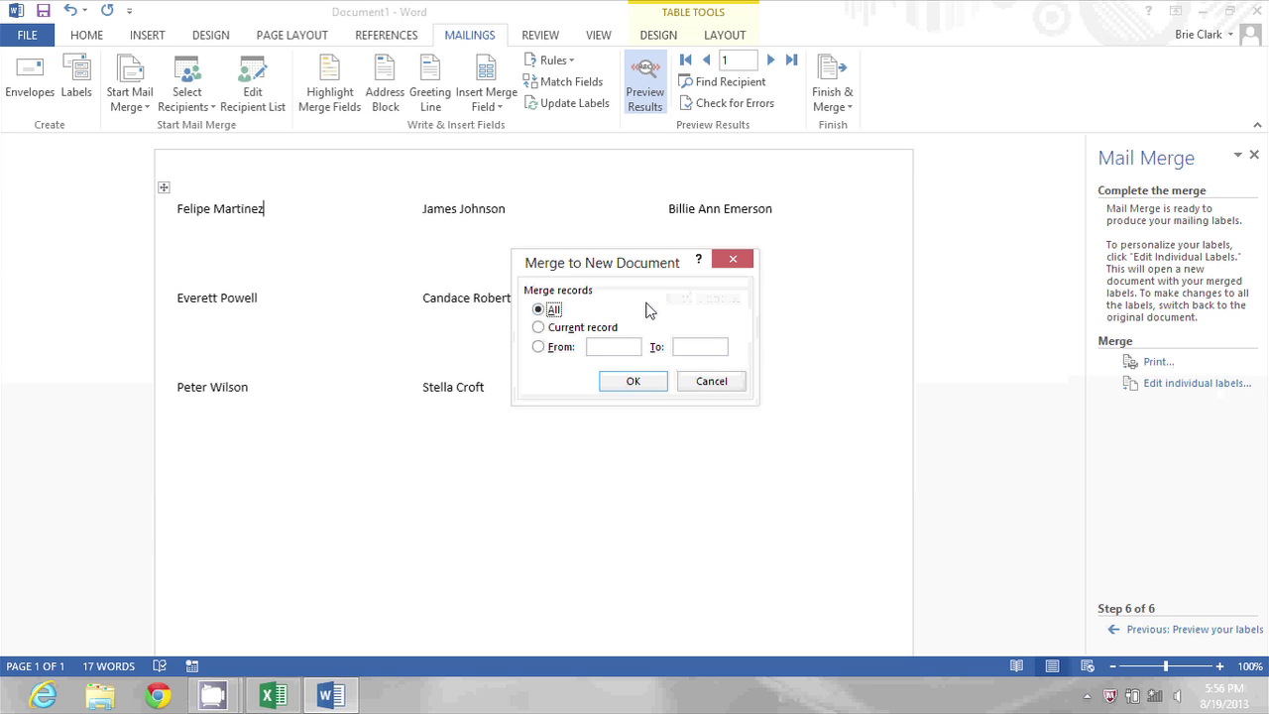
pyautogui.click(635, 385)
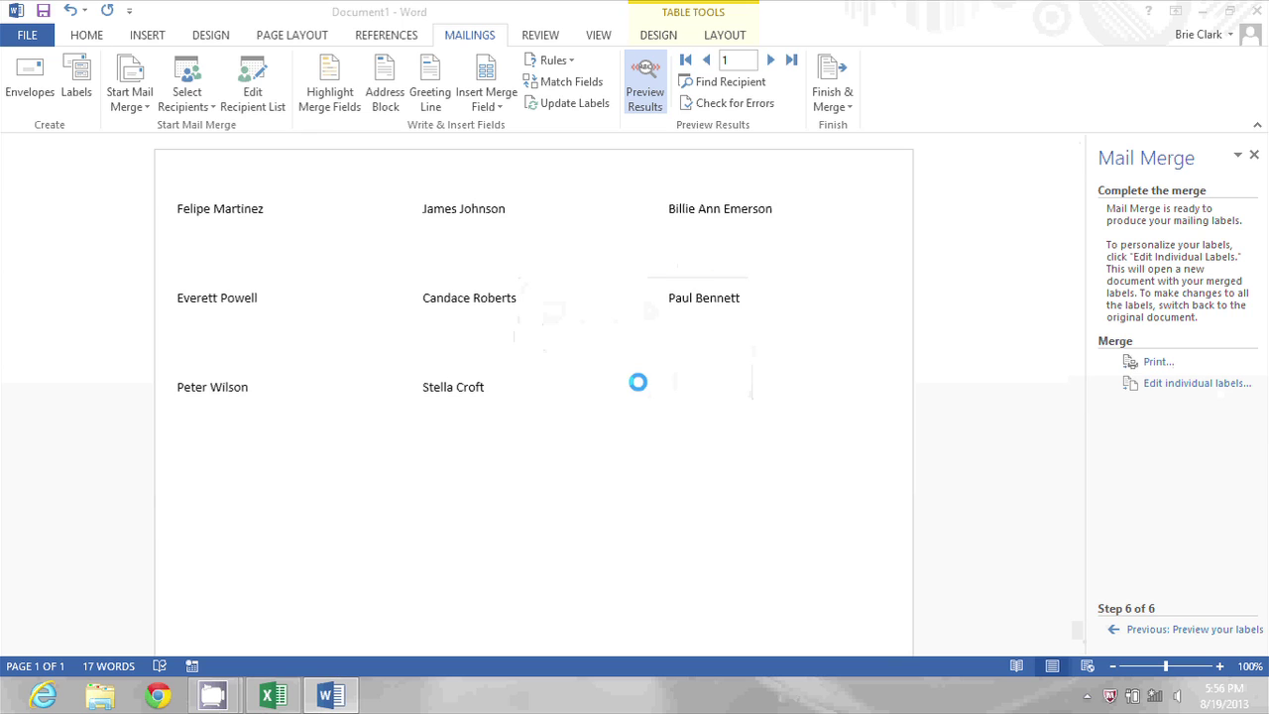